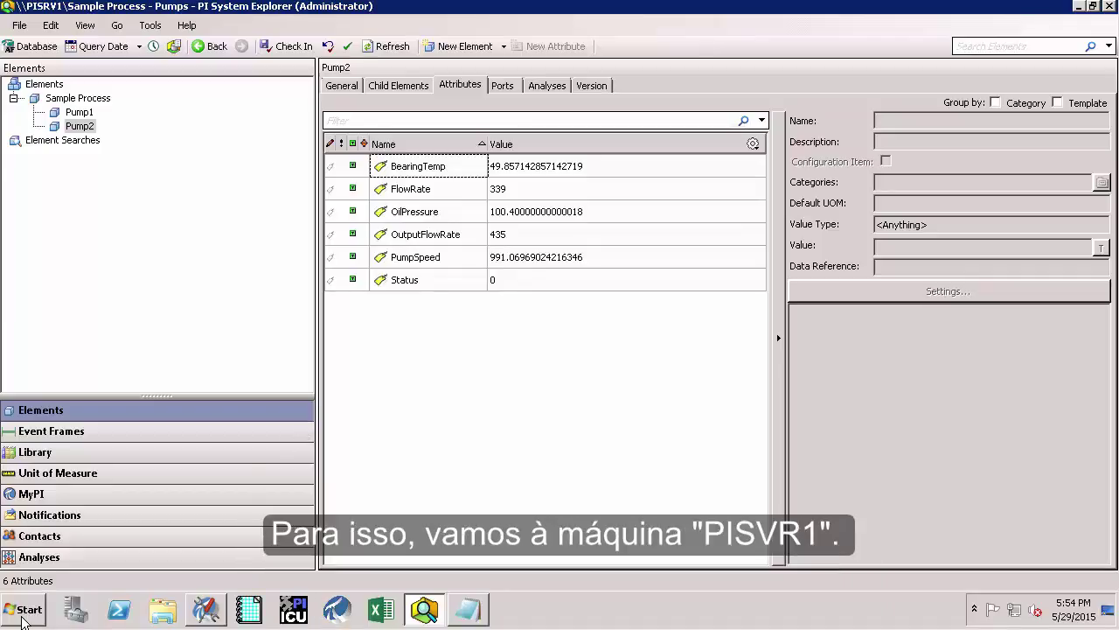
- Open Excel 2013, create a blank workbook and select cell A1
left_click(24, 612)
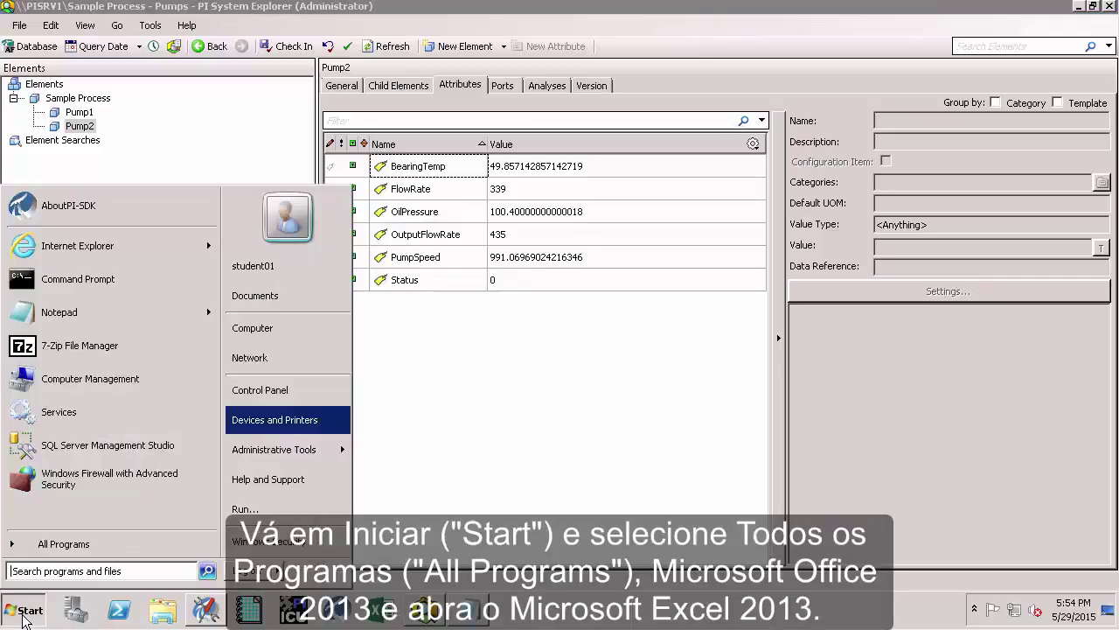
left_click(62, 550)
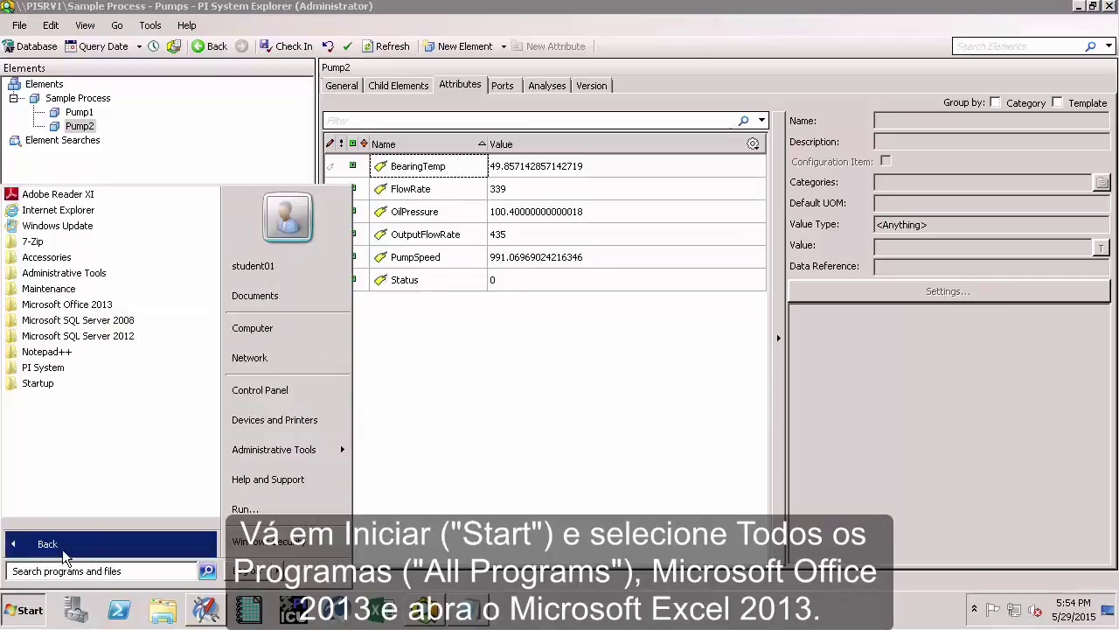
left_click(109, 306)
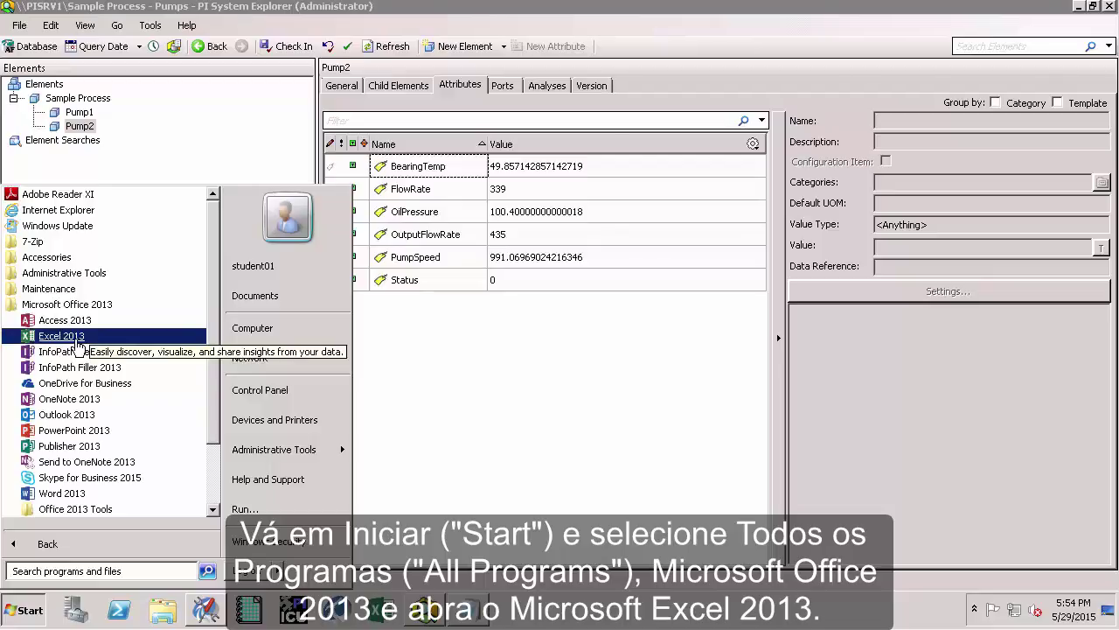
left_click(62, 336)
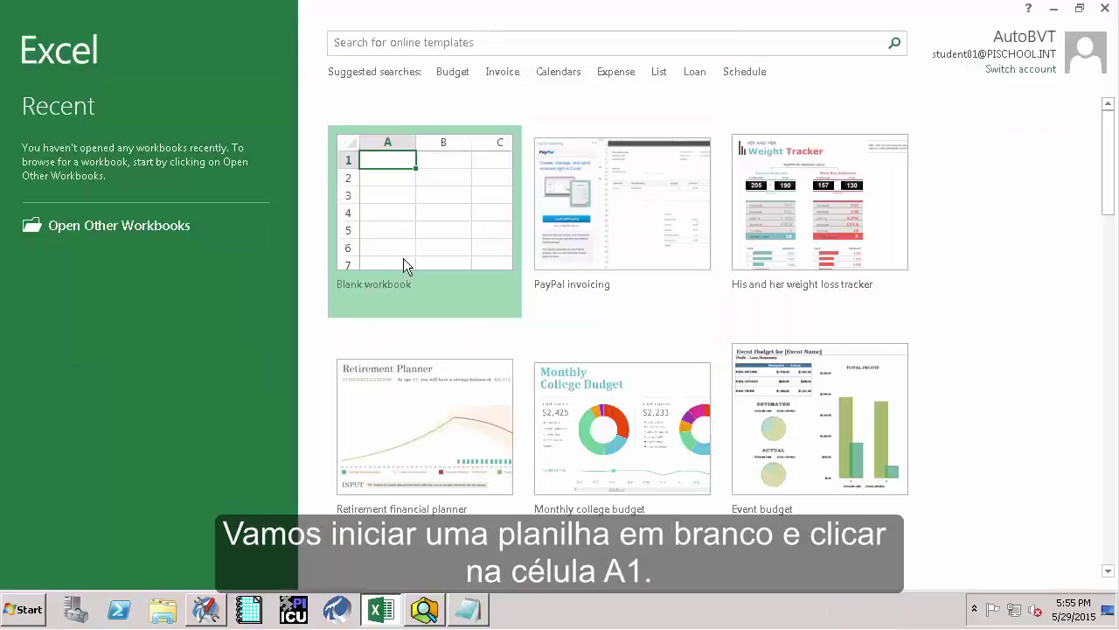
left_click(419, 255)
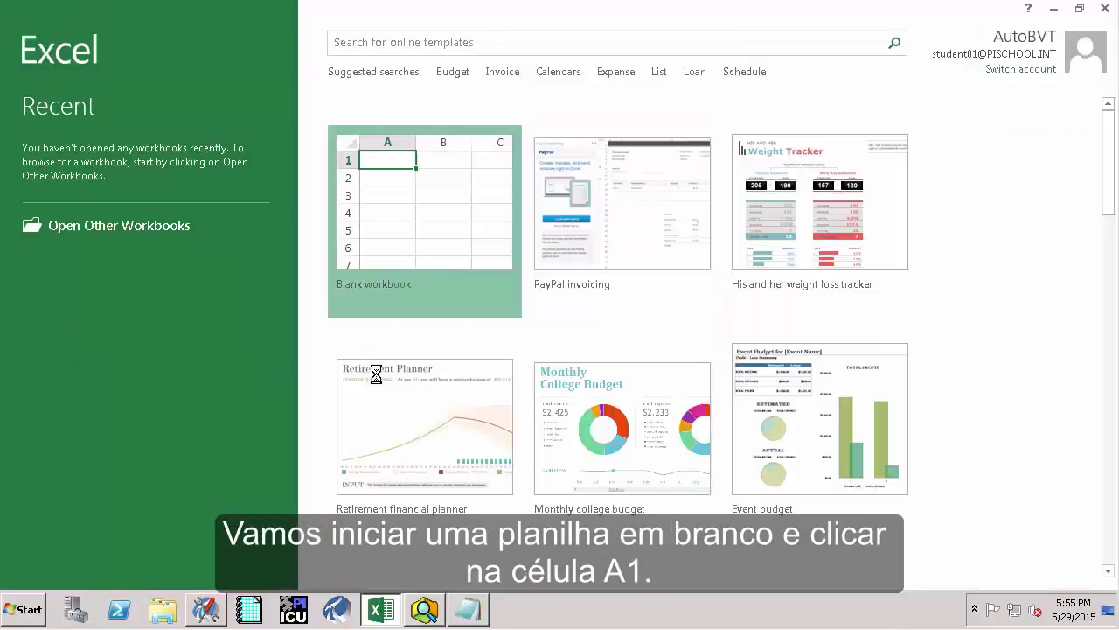
left_click(46, 188)
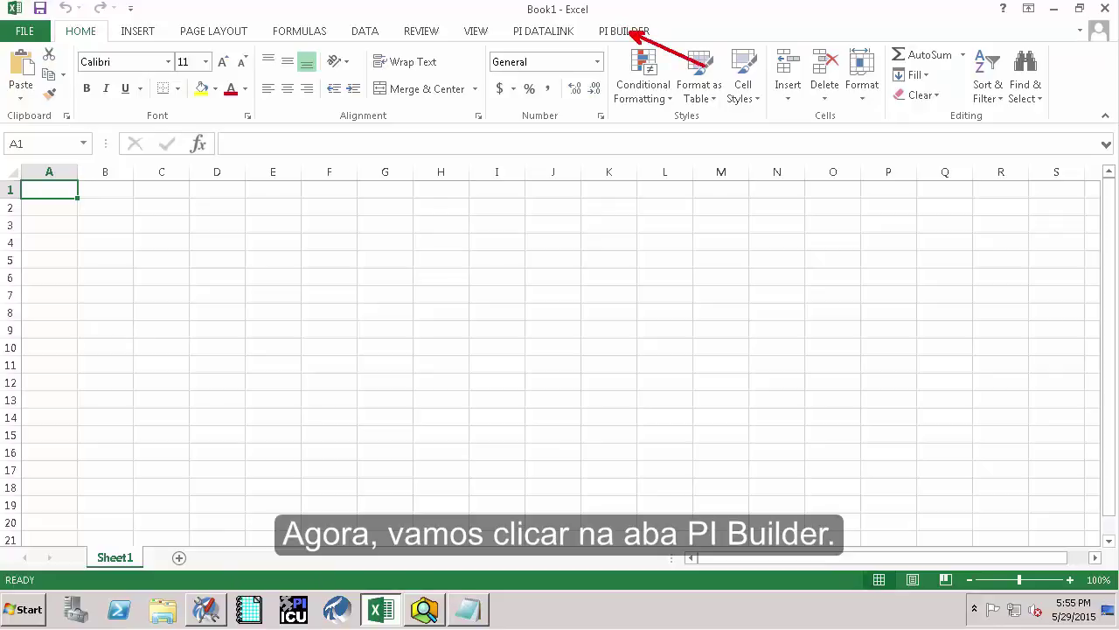
- Connect PI Builder to the "Sample Process - Pumps" database on AF server PISRV1
left_click(621, 32)
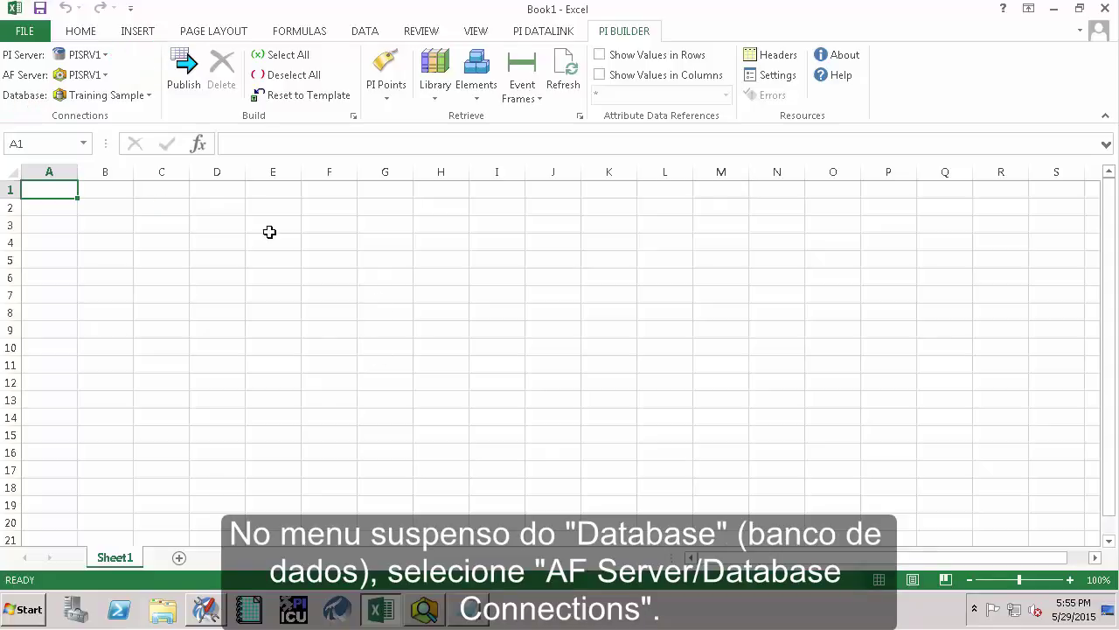
left_click(151, 99)
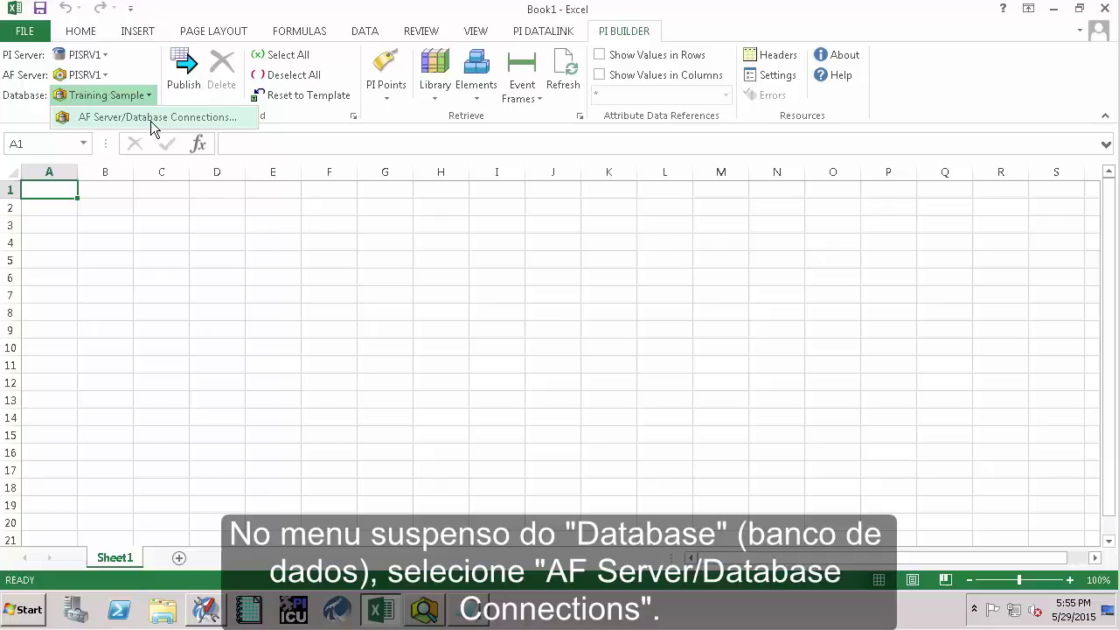
left_click(152, 122)
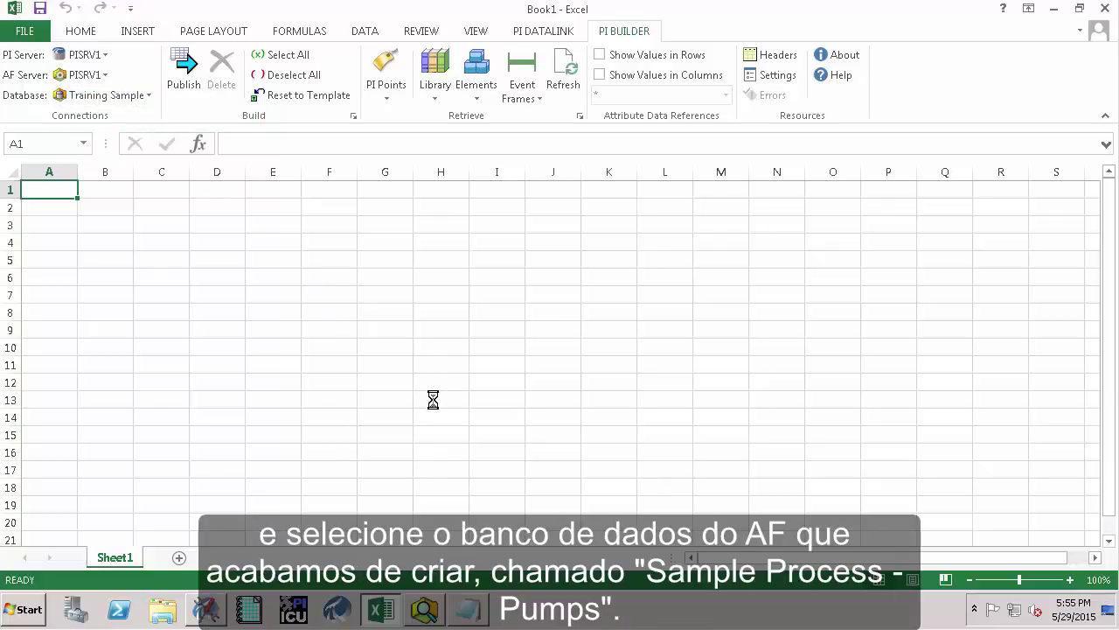
left_click(433, 303)
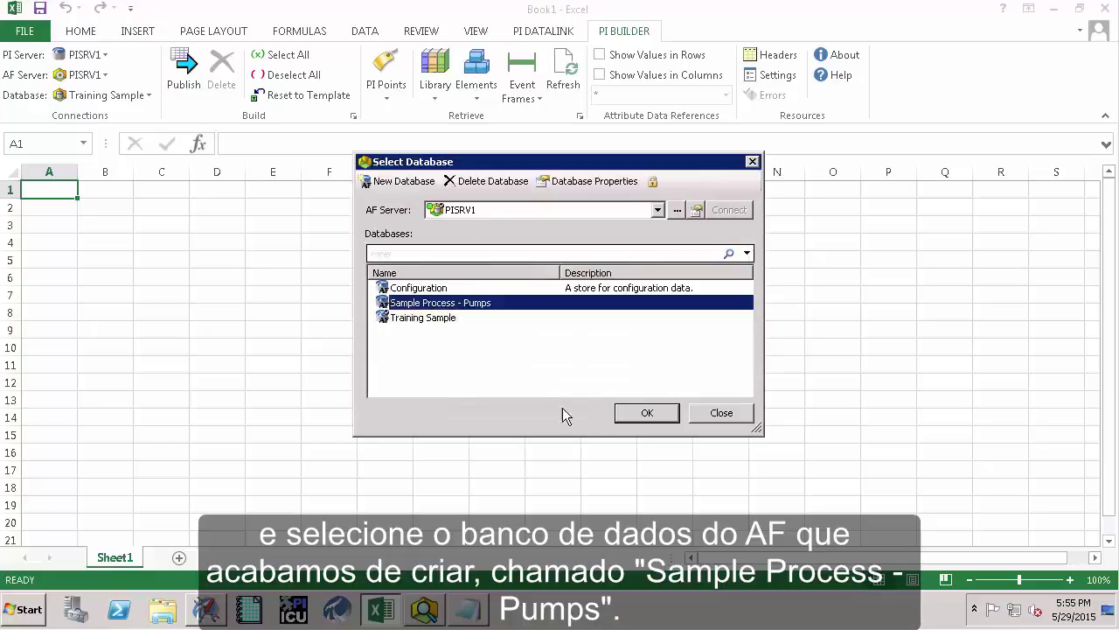
left_click(649, 413)
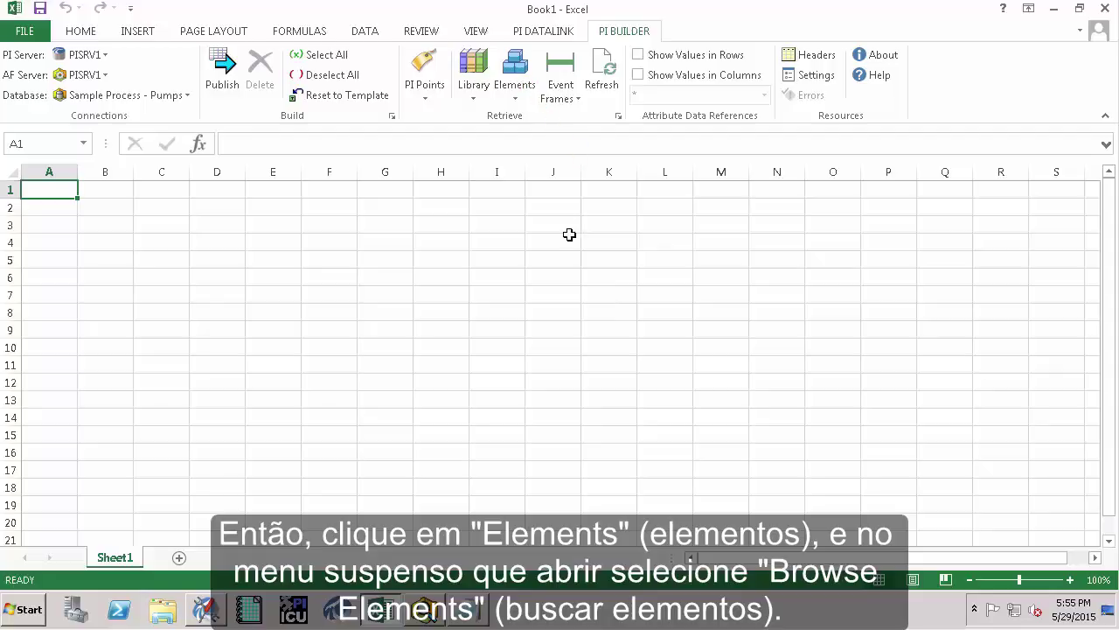
- Browse the AF elements and choose Pump1 under Sample Process for retrieval
left_click(516, 96)
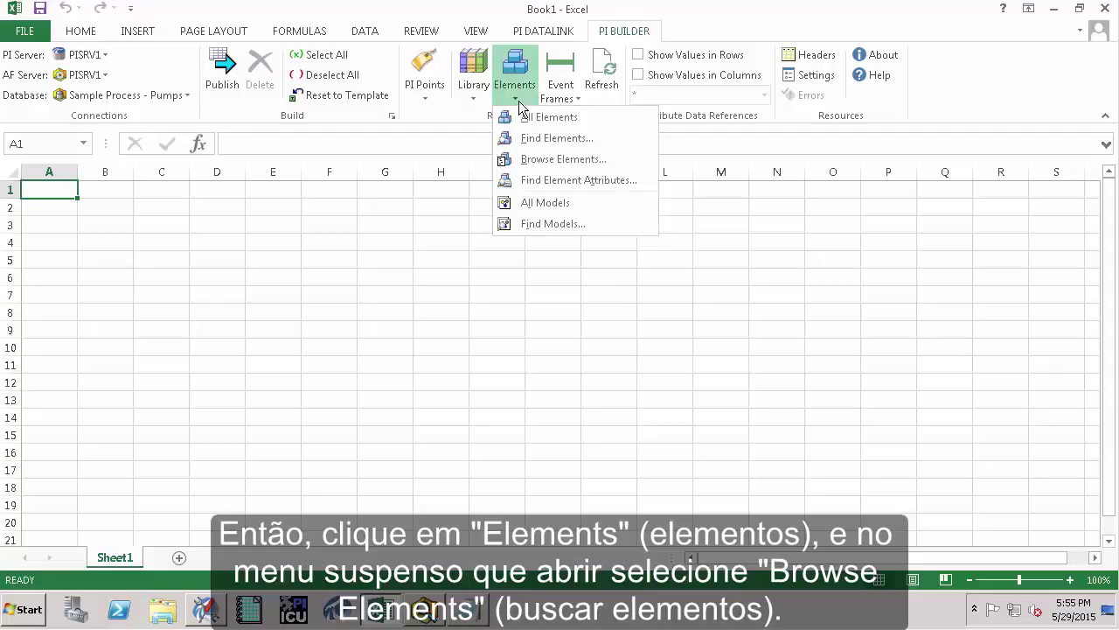
left_click(537, 160)
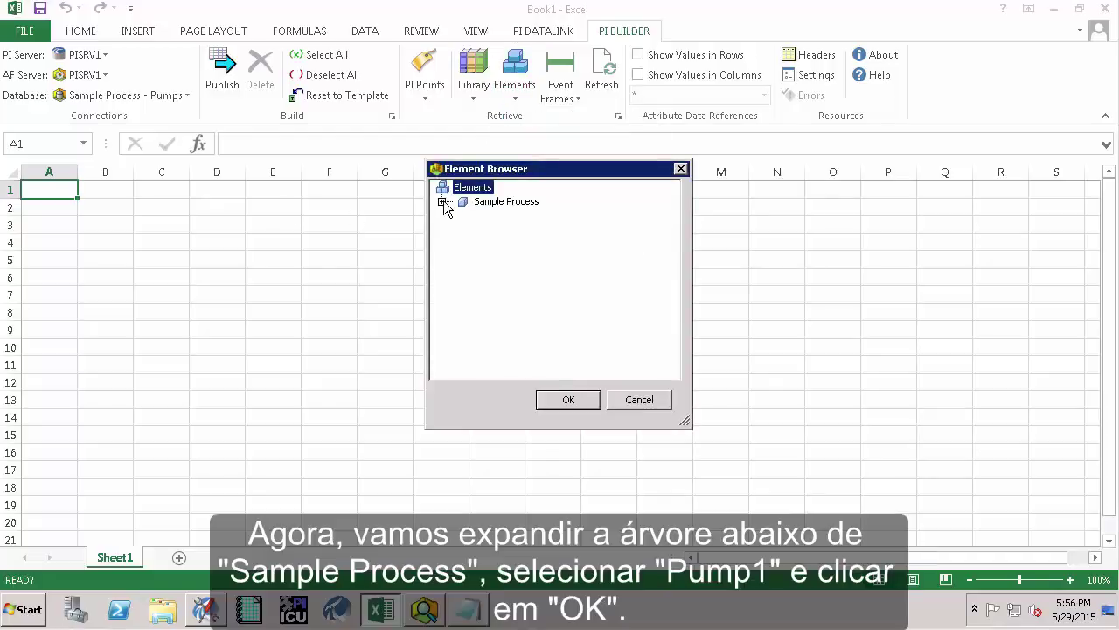
left_click(442, 201)
left_click(505, 216)
left_click(583, 401)
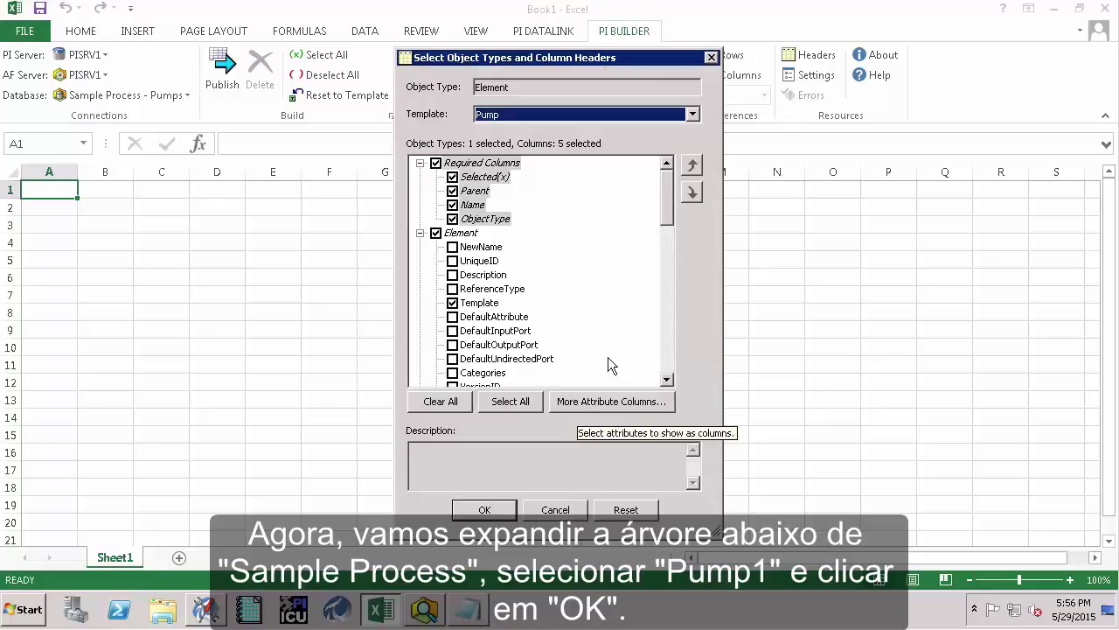
- Clear all optional column headers, include only Template besides the required columns, and retrieve Pump1 into the sheet
left_click_drag(669, 232, 668, 181)
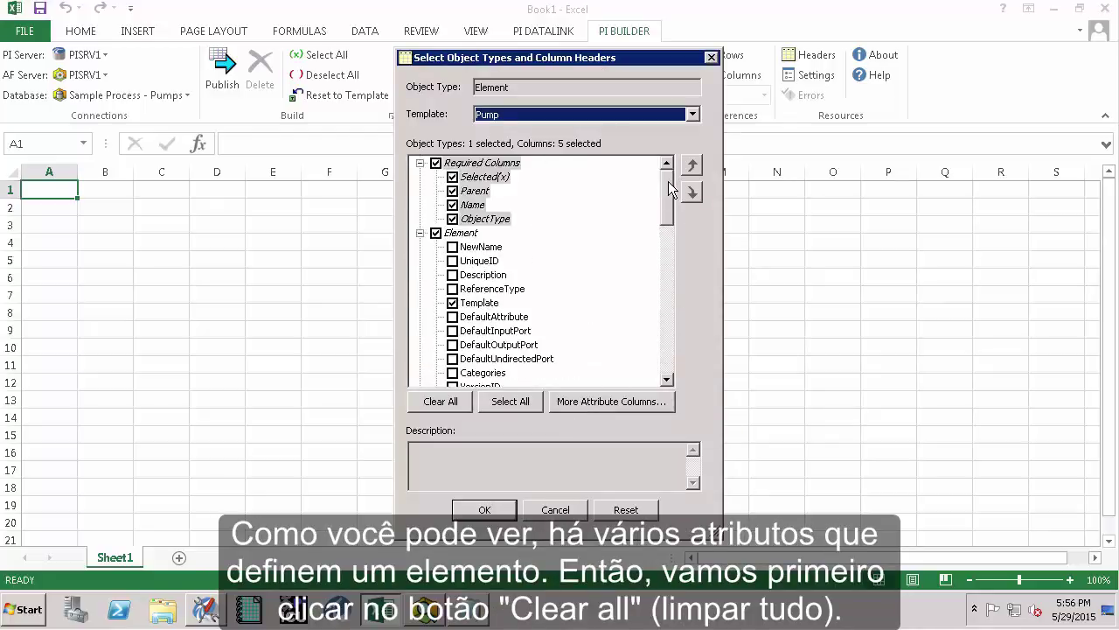
left_click(437, 403)
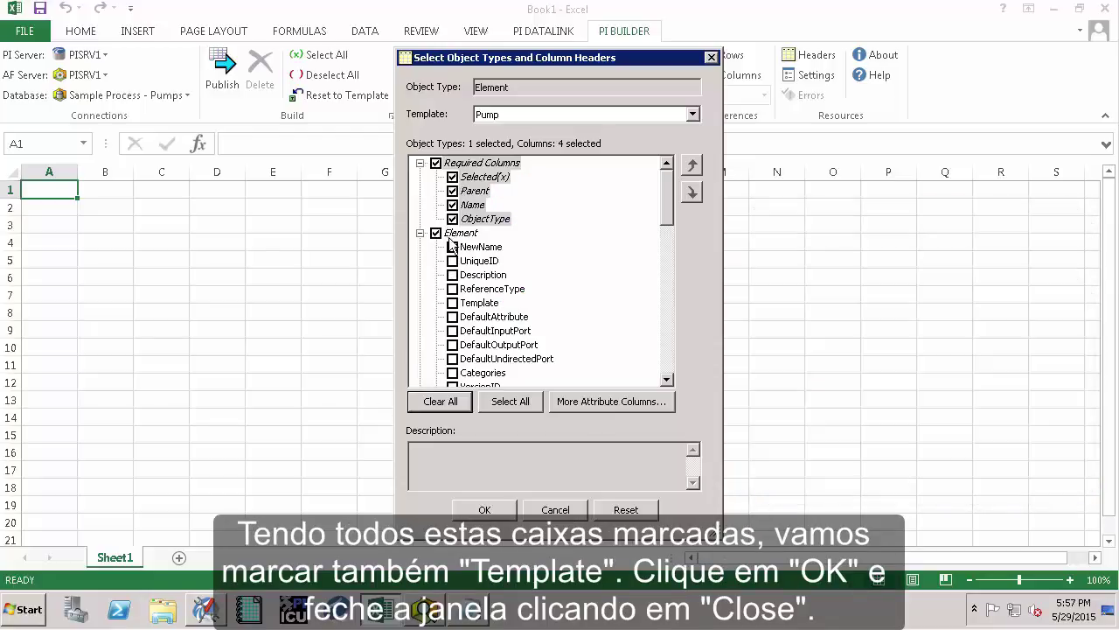
left_click(452, 303)
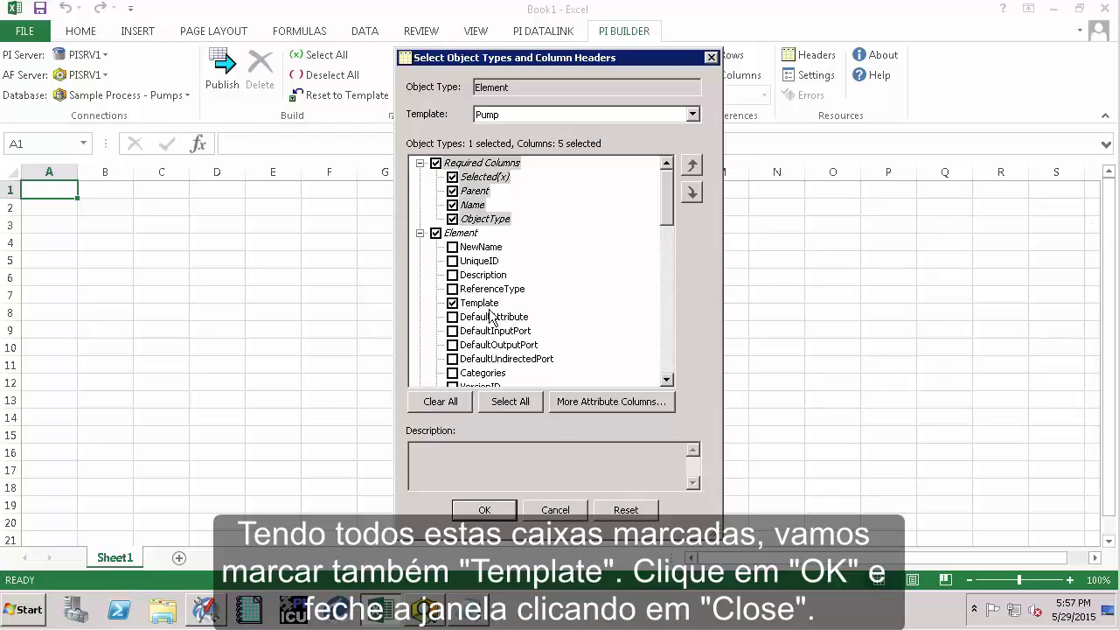
left_click(477, 515)
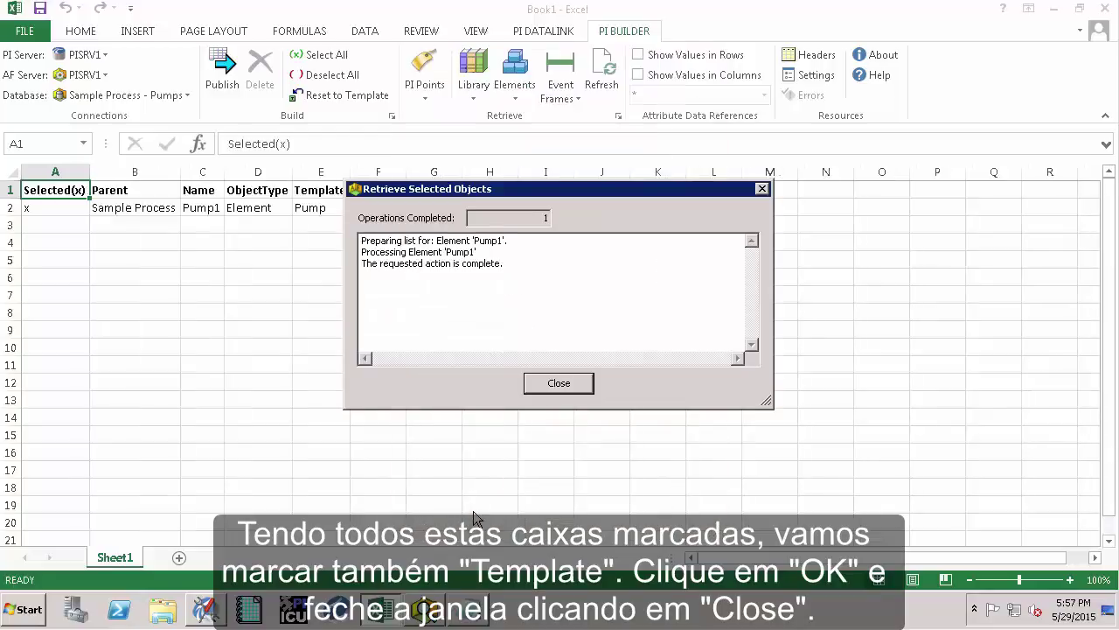
left_click(551, 384)
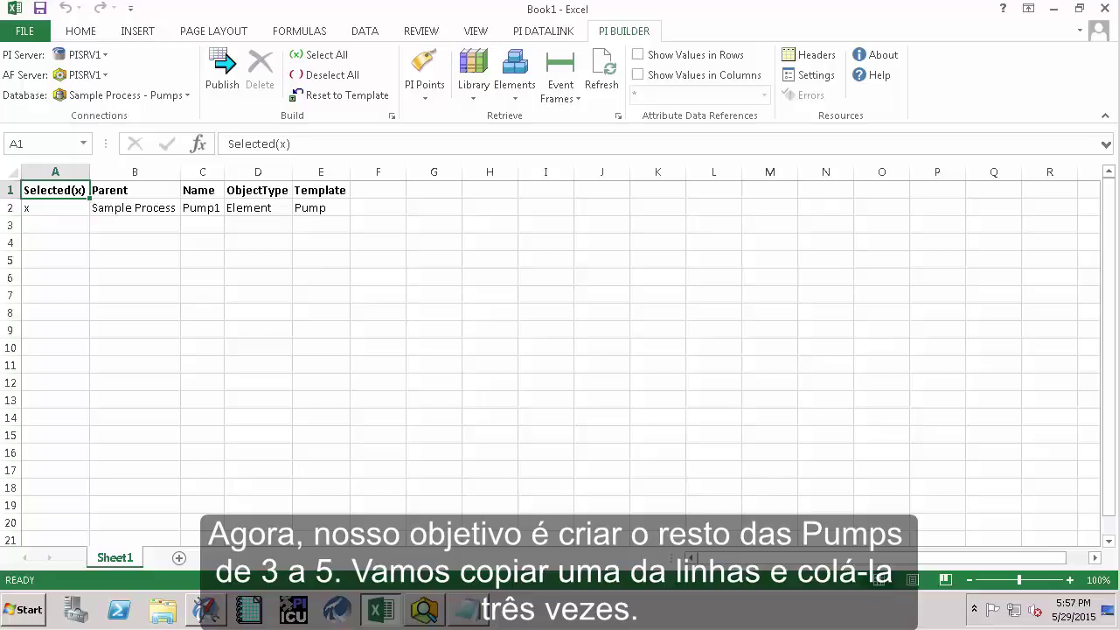
- Copy the Pump1 row into rows 3 to 5 and remove the x mark from the original in row 2
left_click(7, 208)
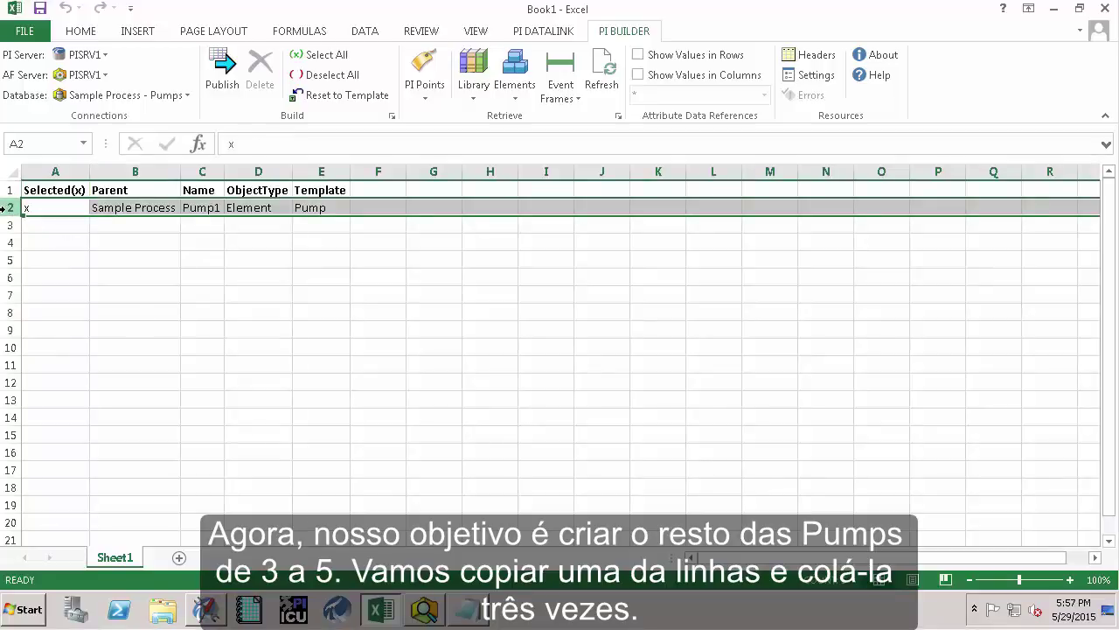
key("ctrl+c")
key("Down")
left_click_drag(7, 223, 7, 259)
key("ctrl+v")
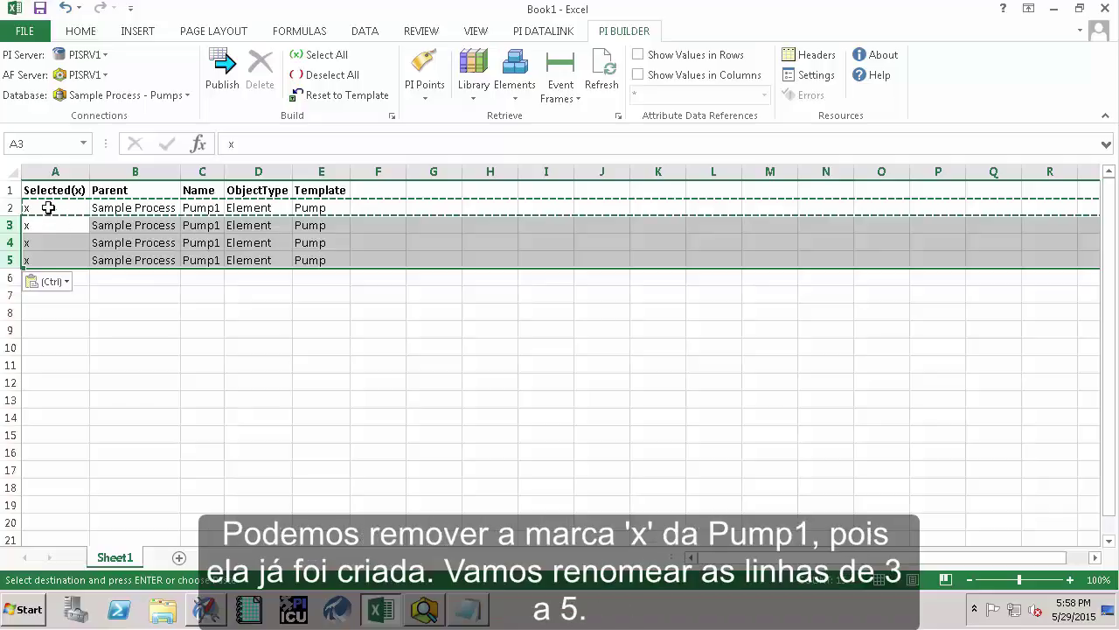
left_click(49, 209)
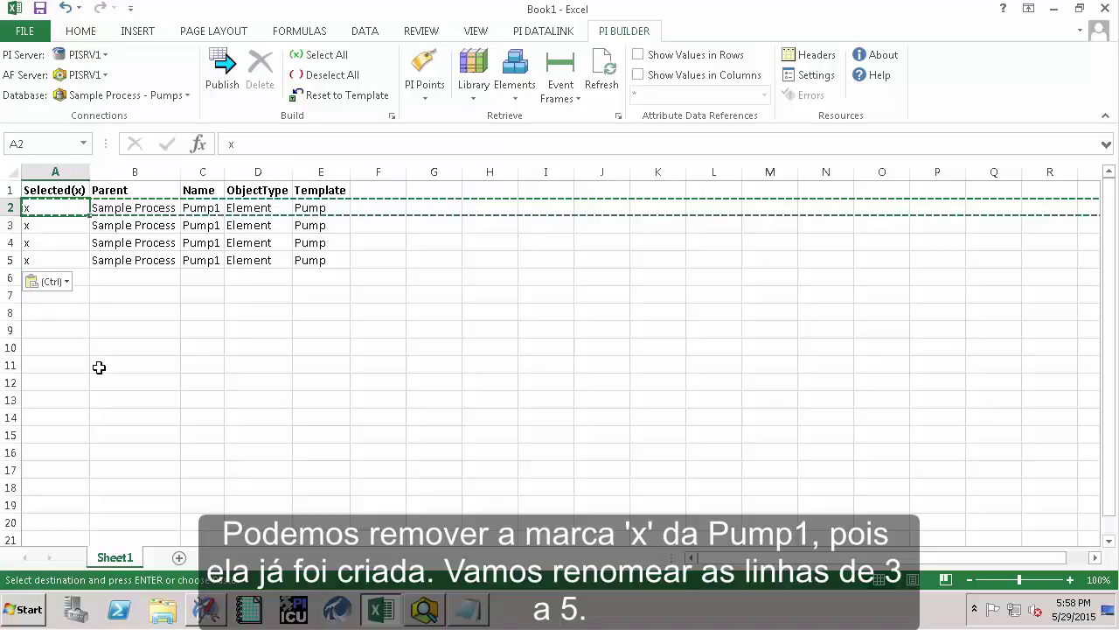
key("Delete")
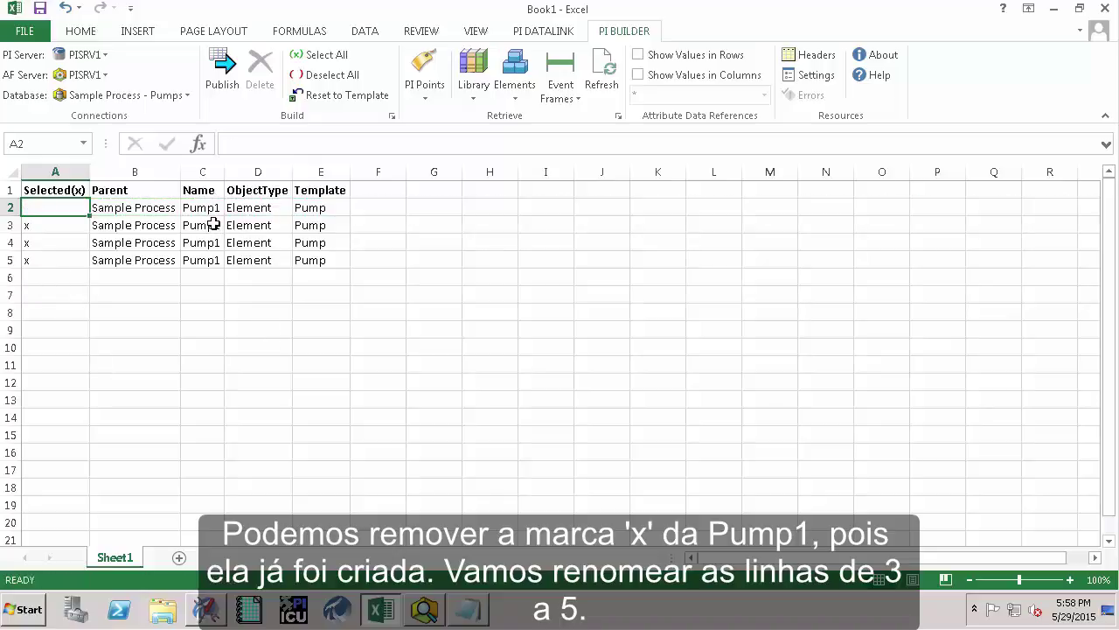
- Rename the three copied elements in C3, C4 and C5 as Pump3, Pump4 and Pump5
left_click(213, 224)
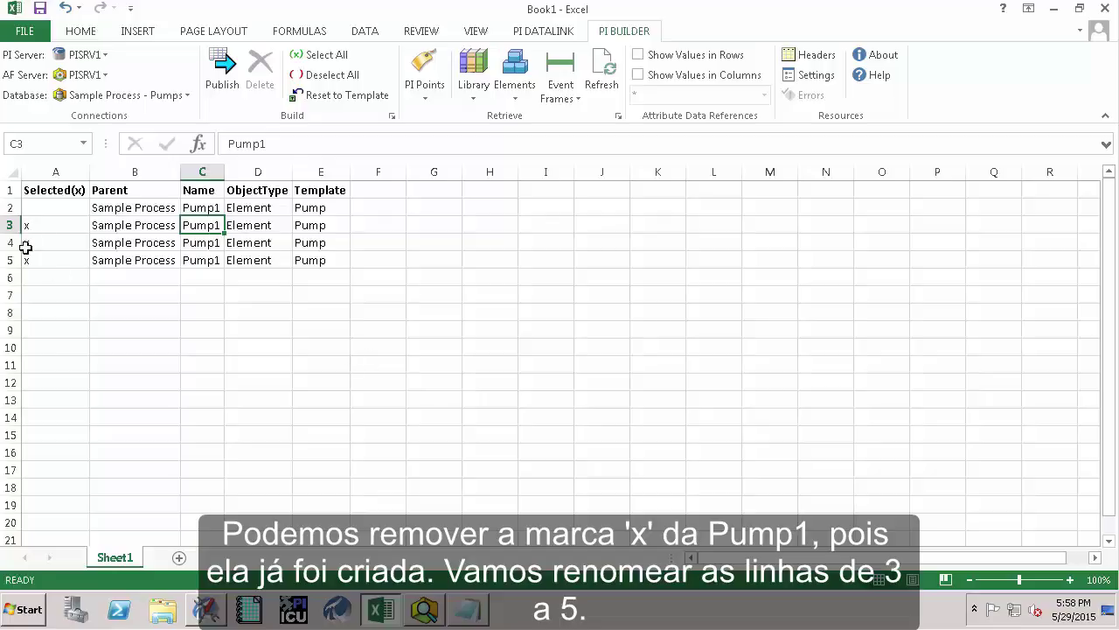
left_click(299, 143)
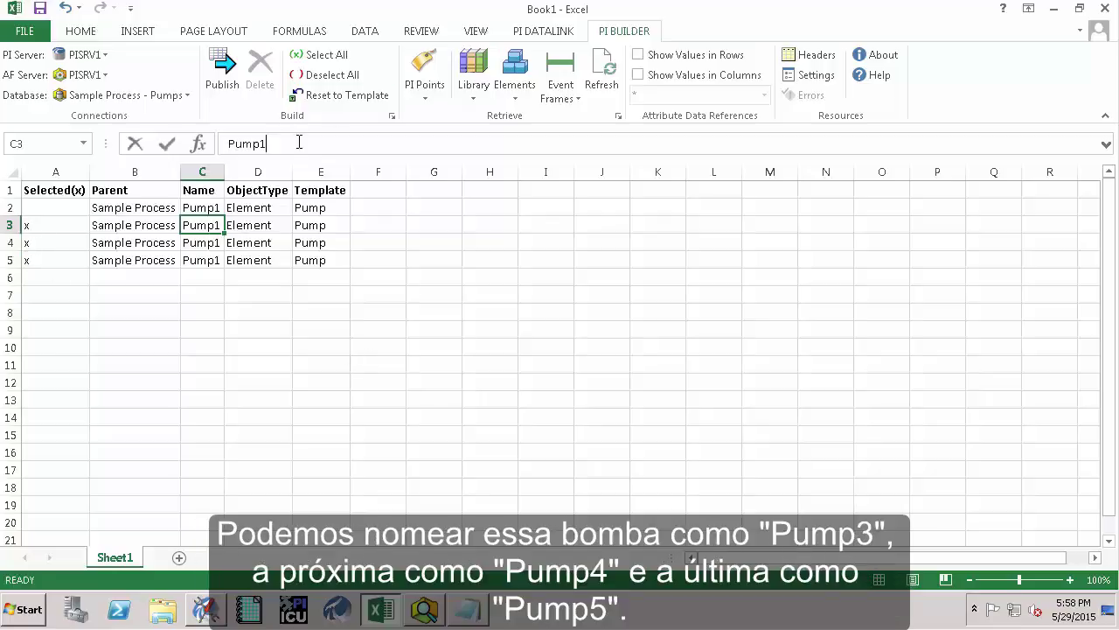
key("BackSpace")
type("3")
key("Return")
left_click(299, 143)
key("BackSpace")
type("4")
key("Return")
left_click(299, 143)
key("BackSpace")
type("5")
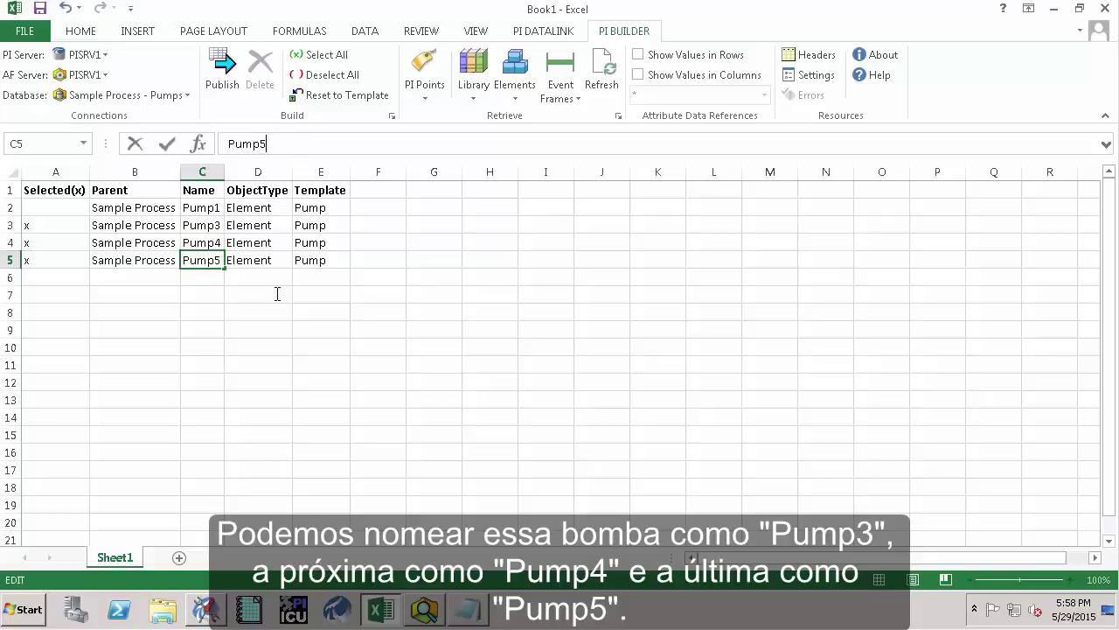
left_click(220, 380)
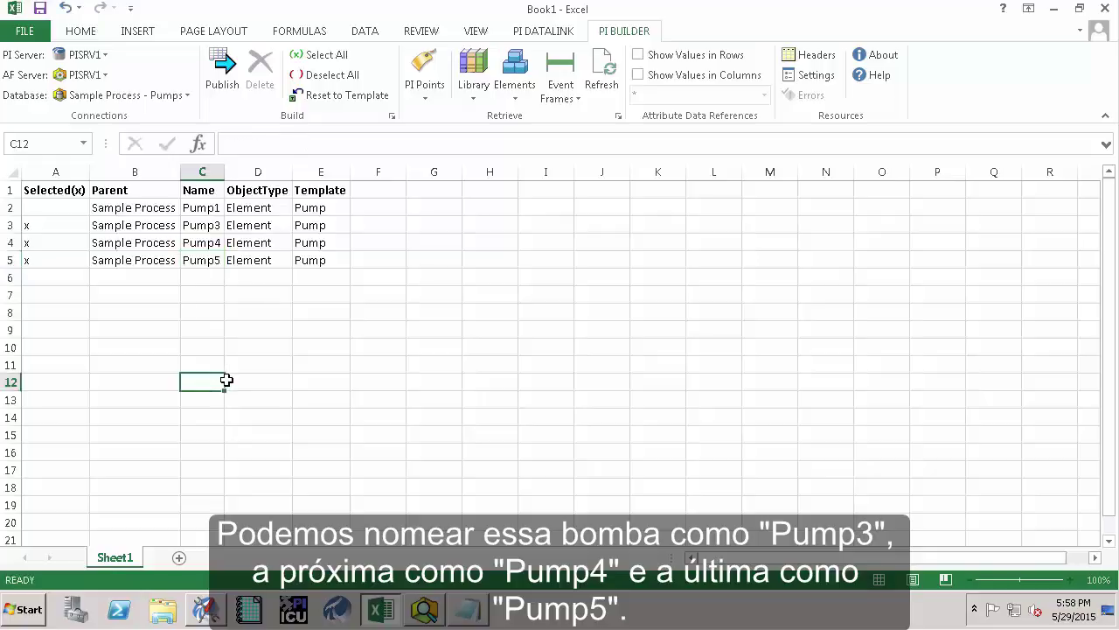
- Publish the marked pump rows to PI AF in Create Only mode with PI points created or updated
left_click(53, 282)
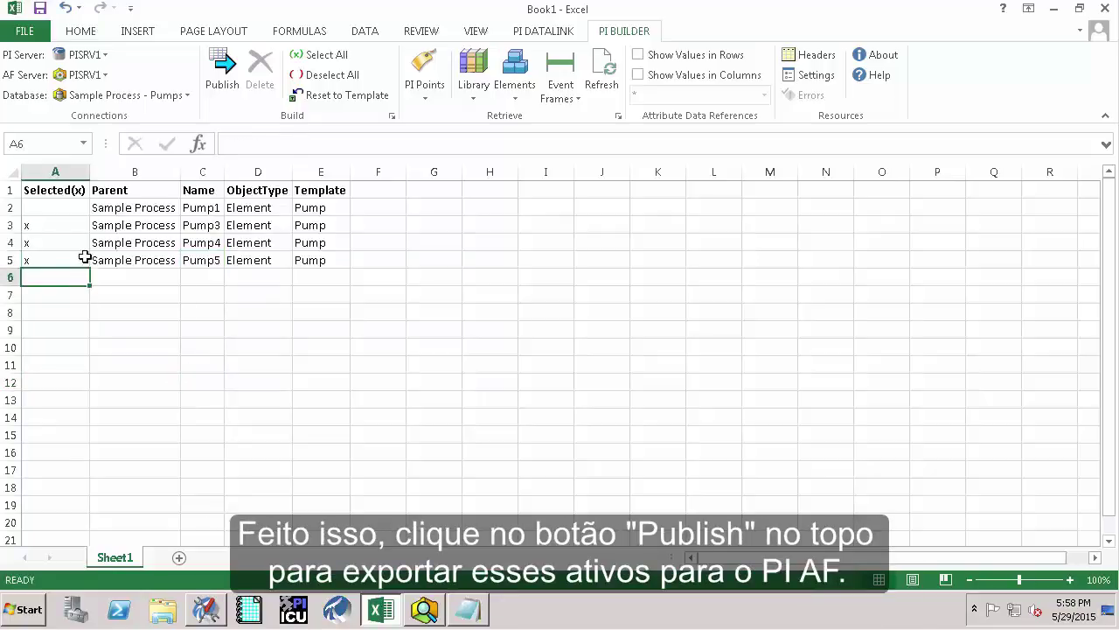
left_click(224, 86)
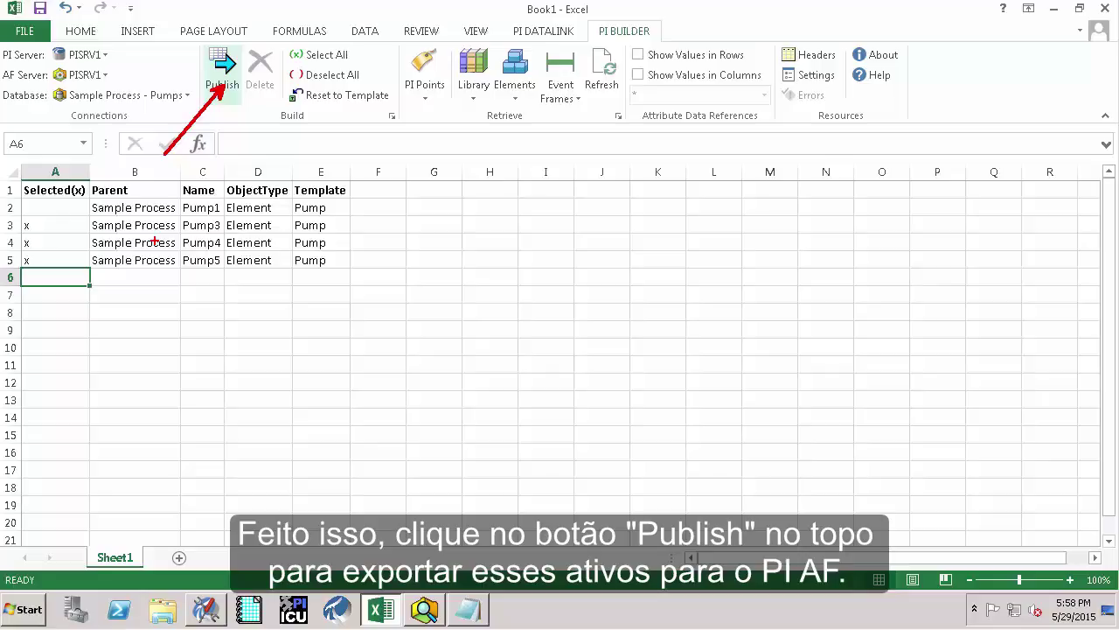
left_click(225, 82)
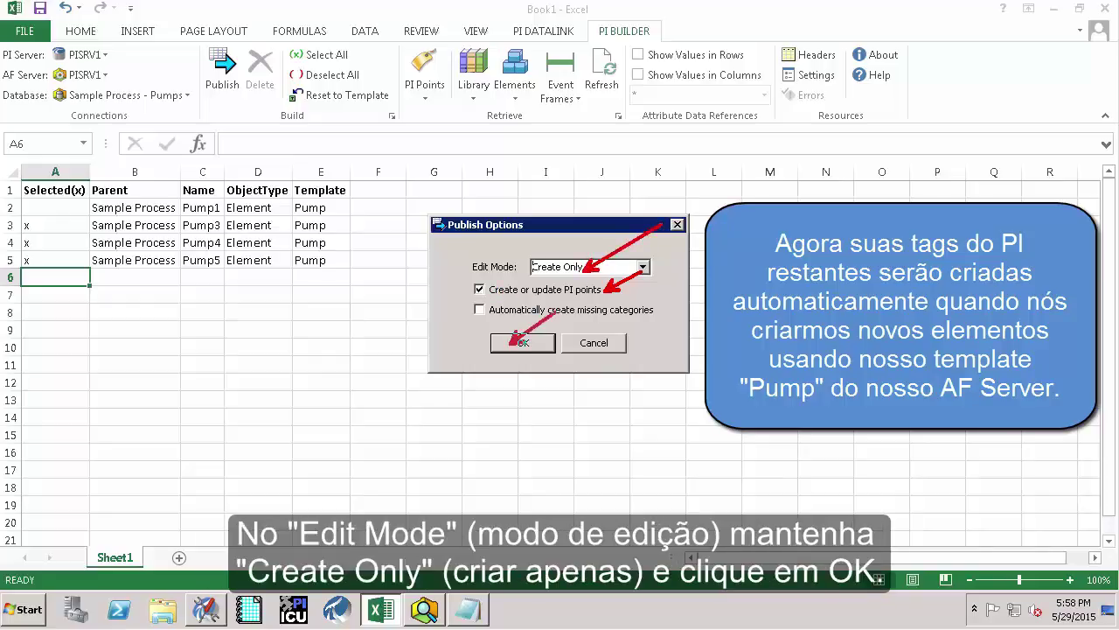
left_click(523, 343)
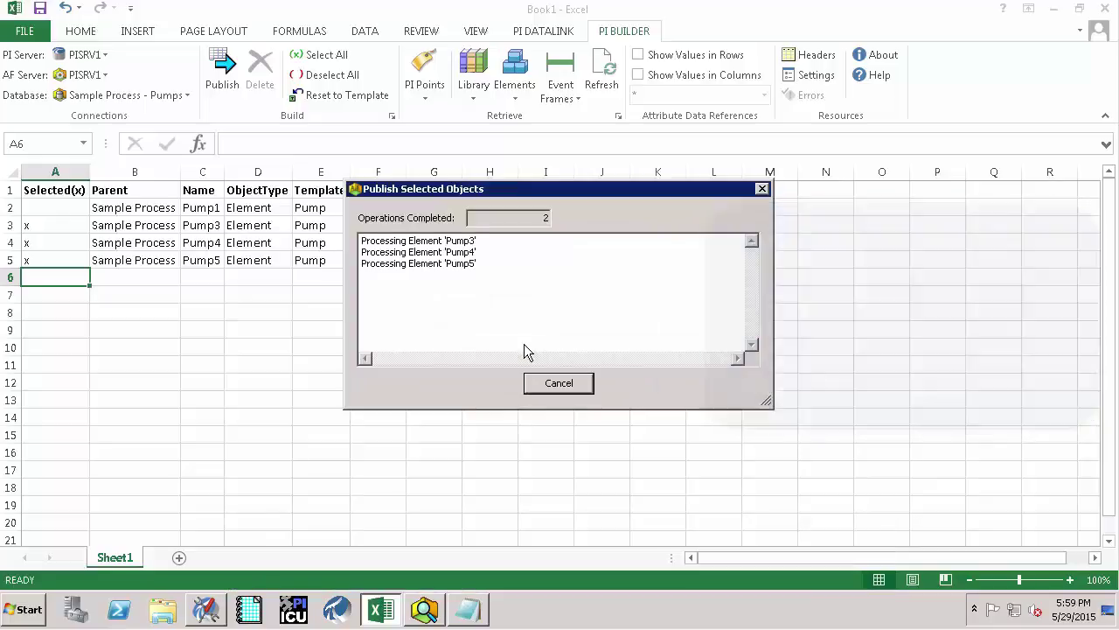
left_click(532, 383)
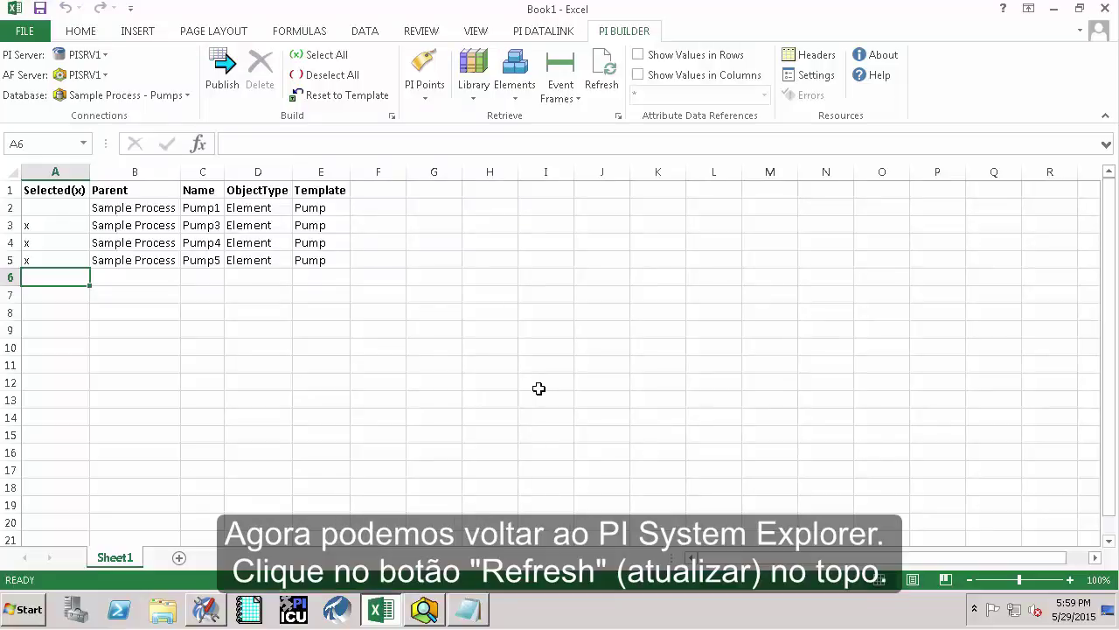
- Switch to PI System Explorer, refresh the database and check the attributes of Pump3, Pump4 and Pump5
mouse_move(424, 608)
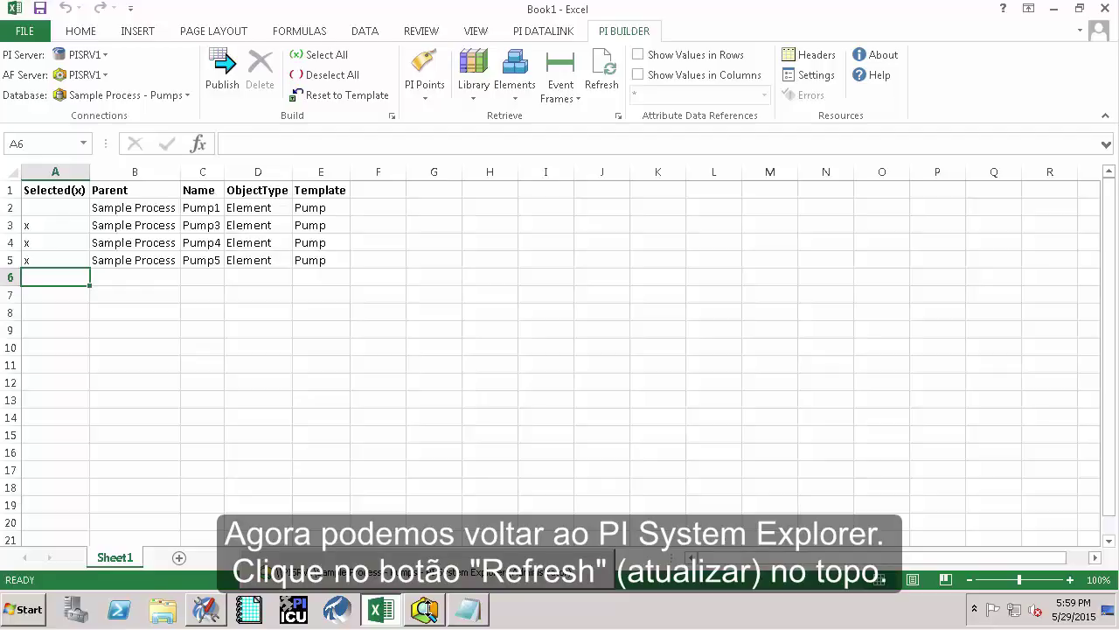
left_click(424, 609)
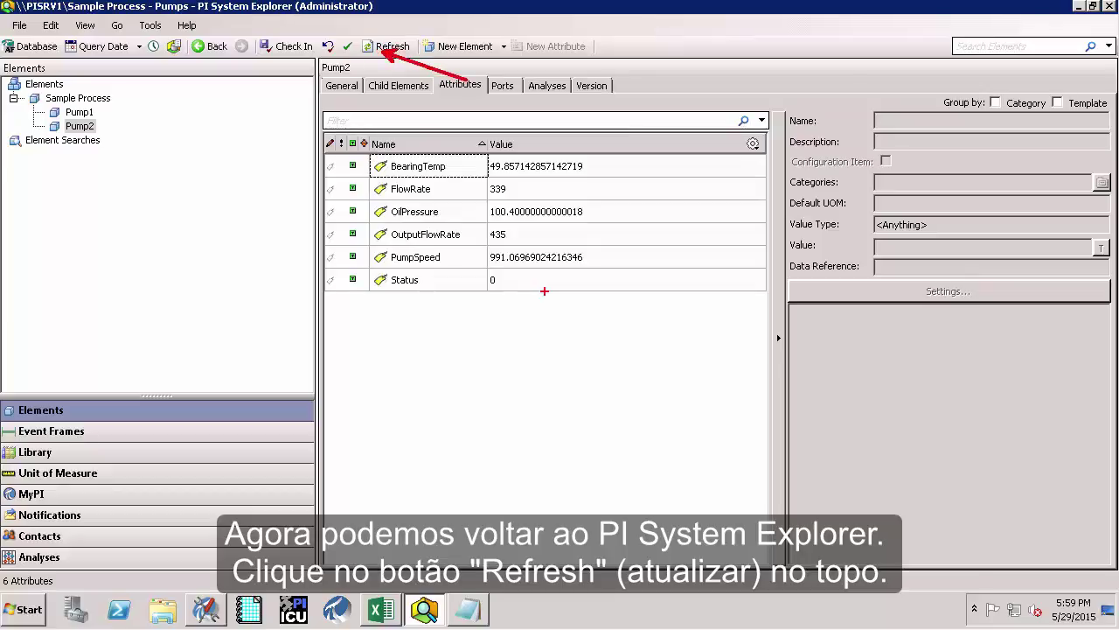
left_click(387, 48)
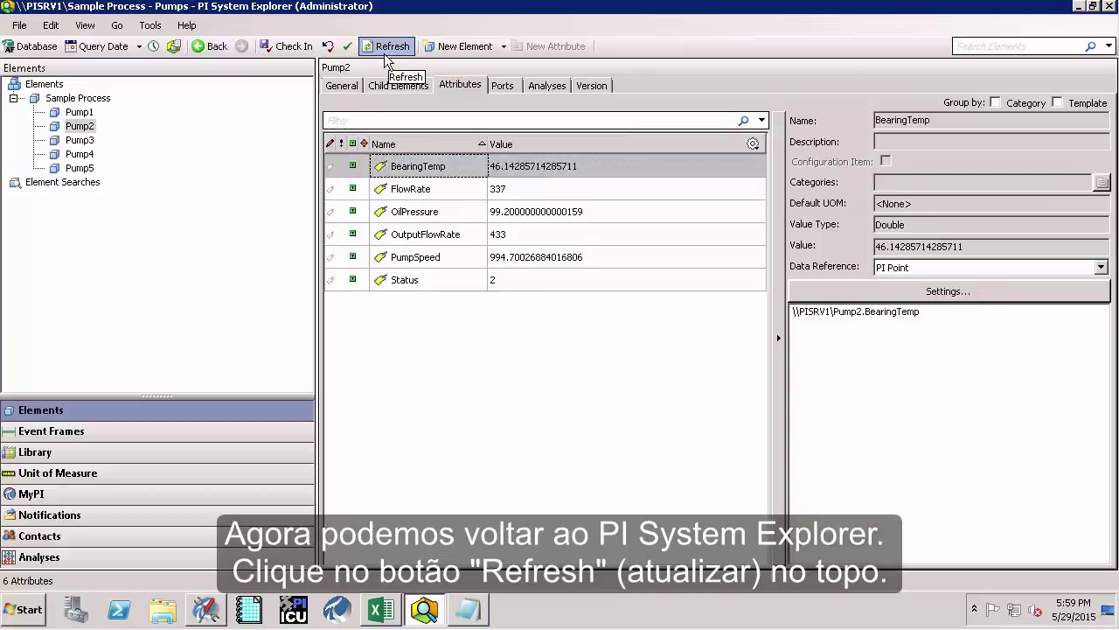
left_click(79, 140)
left_click(79, 154)
left_click(78, 170)
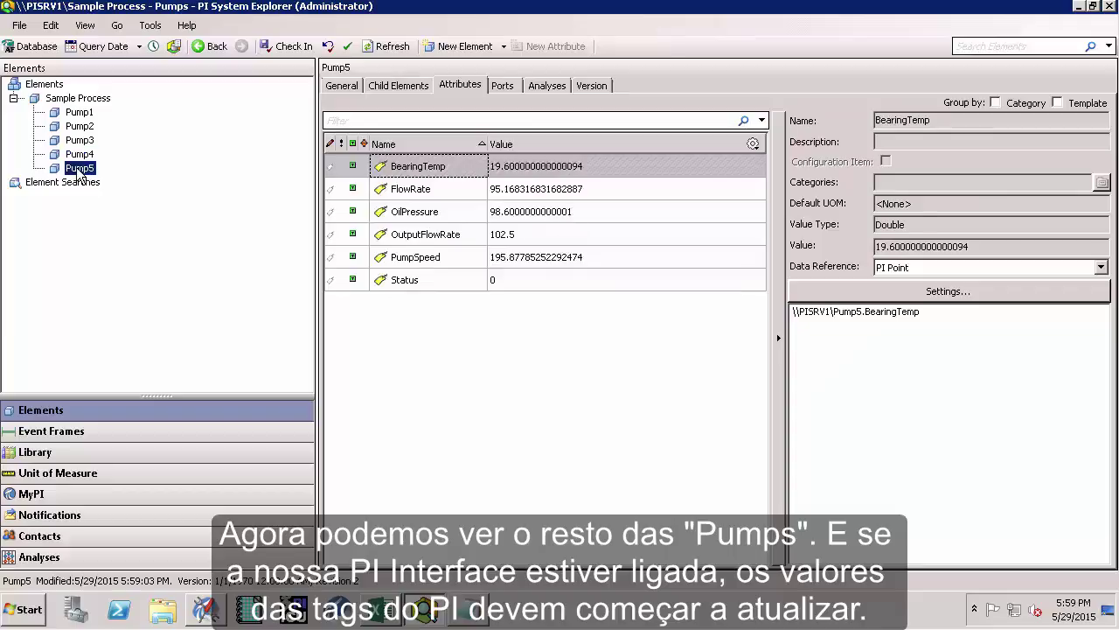